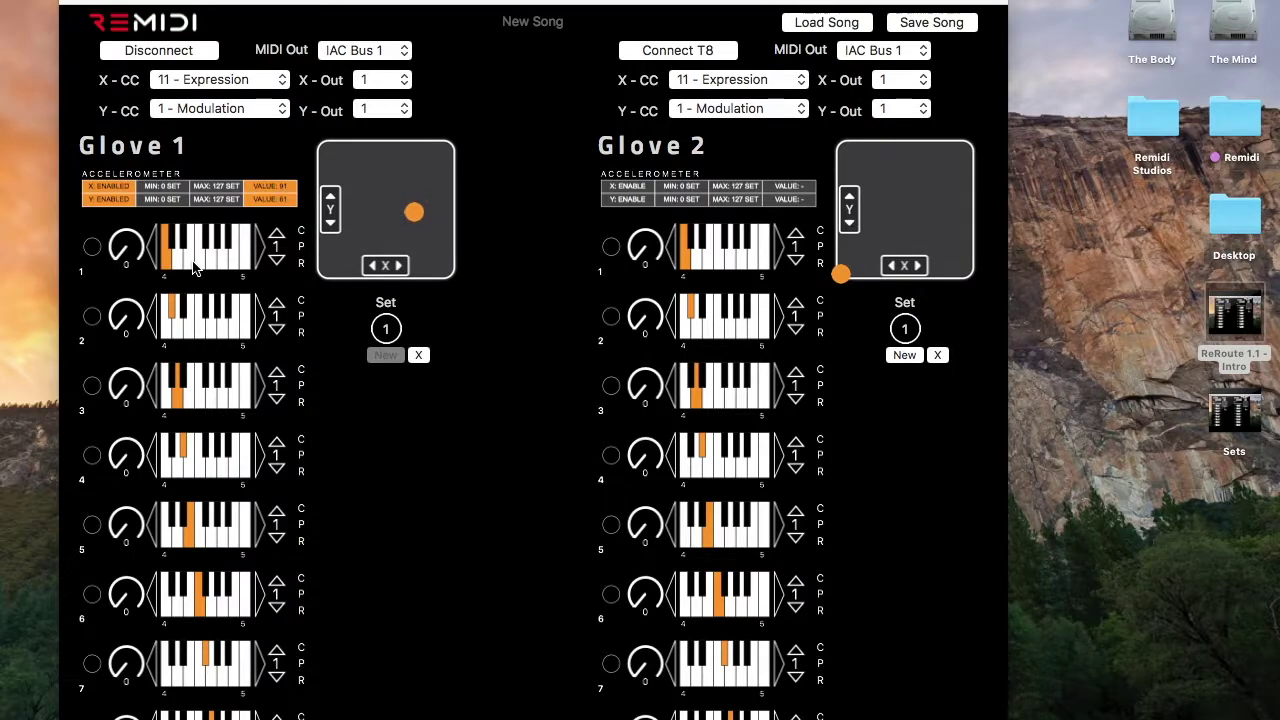
Step: Toggle the E and A notes of octave 4 on and off again on Glove 1's row 1 keyboard
{"action": "left_click", "coordinate": [190, 262]}
{"action": "left_click", "coordinate": [222, 262]}
{"action": "left_click", "coordinate": [190, 262]}
{"action": "left_click", "coordinate": [222, 262]}
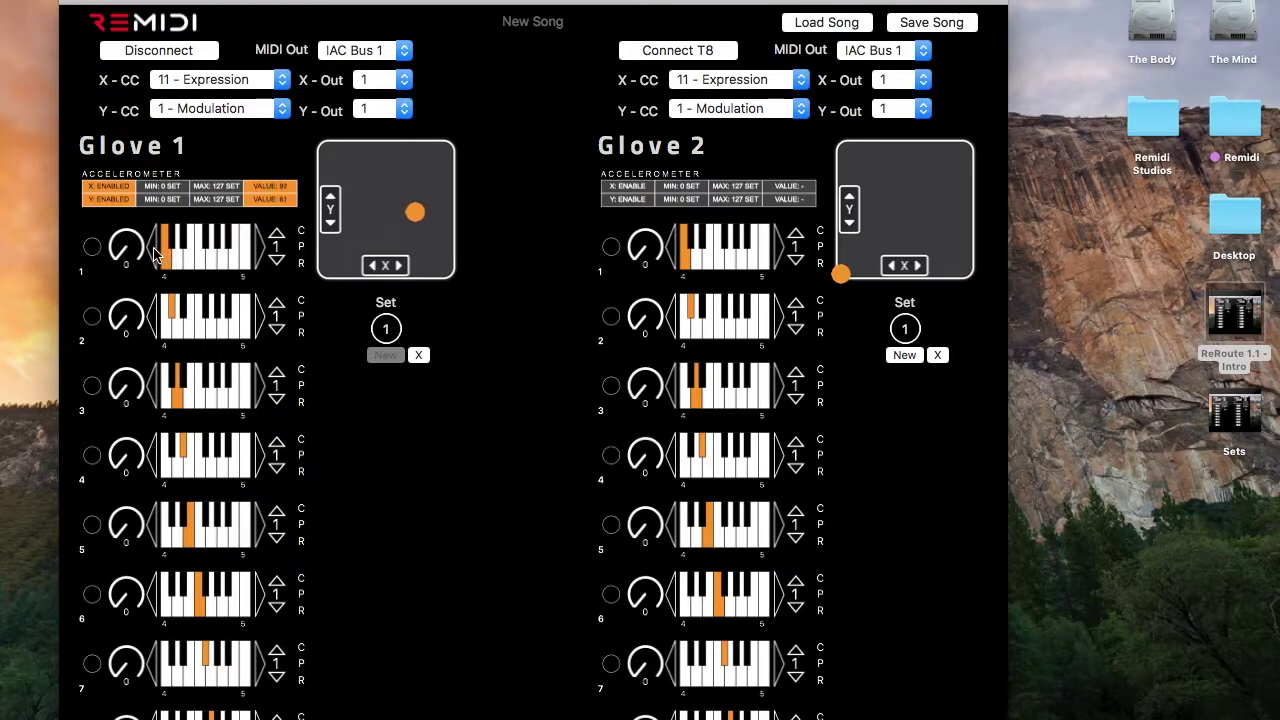
Step: Add the low C of octave 3 to Glove 1's row 1 notes and return its keyboard to octave 4
{"action": "left_click", "coordinate": [155, 250]}
{"action": "left_click", "coordinate": [157, 253]}
{"action": "left_click", "coordinate": [166, 258]}
{"action": "left_click", "coordinate": [264, 250]}
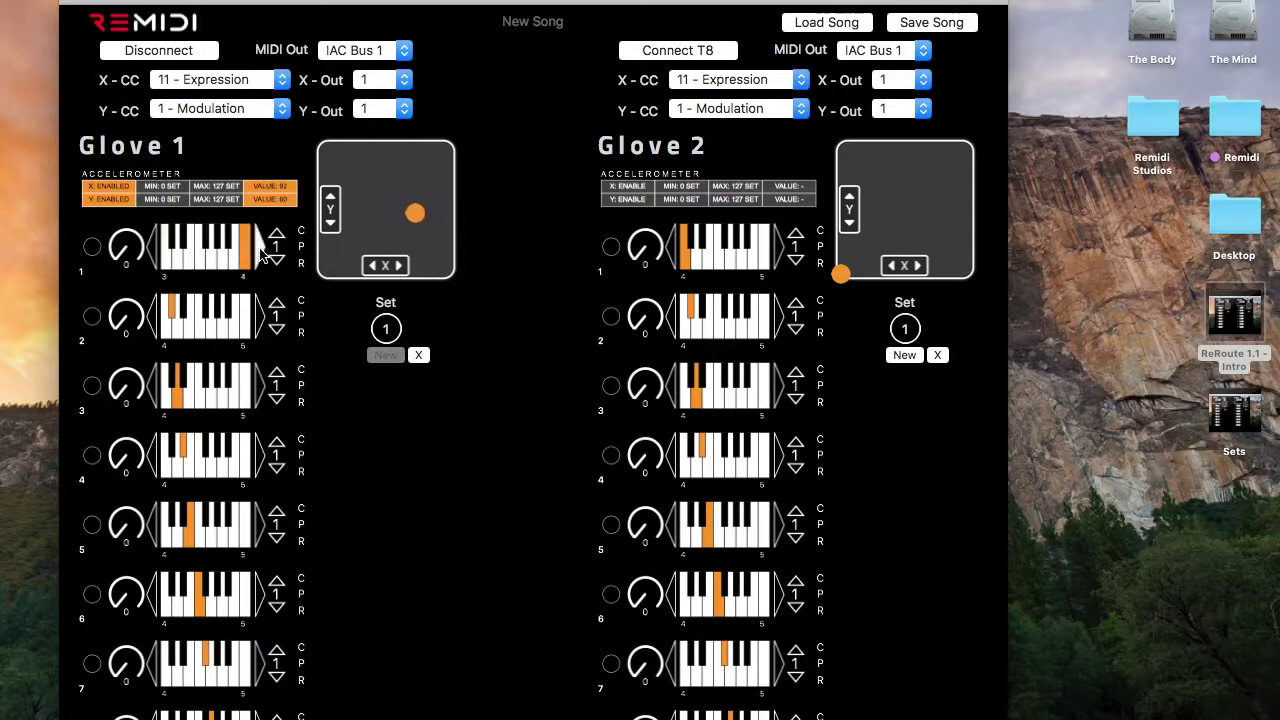
{"action": "left_click", "coordinate": [169, 262]}
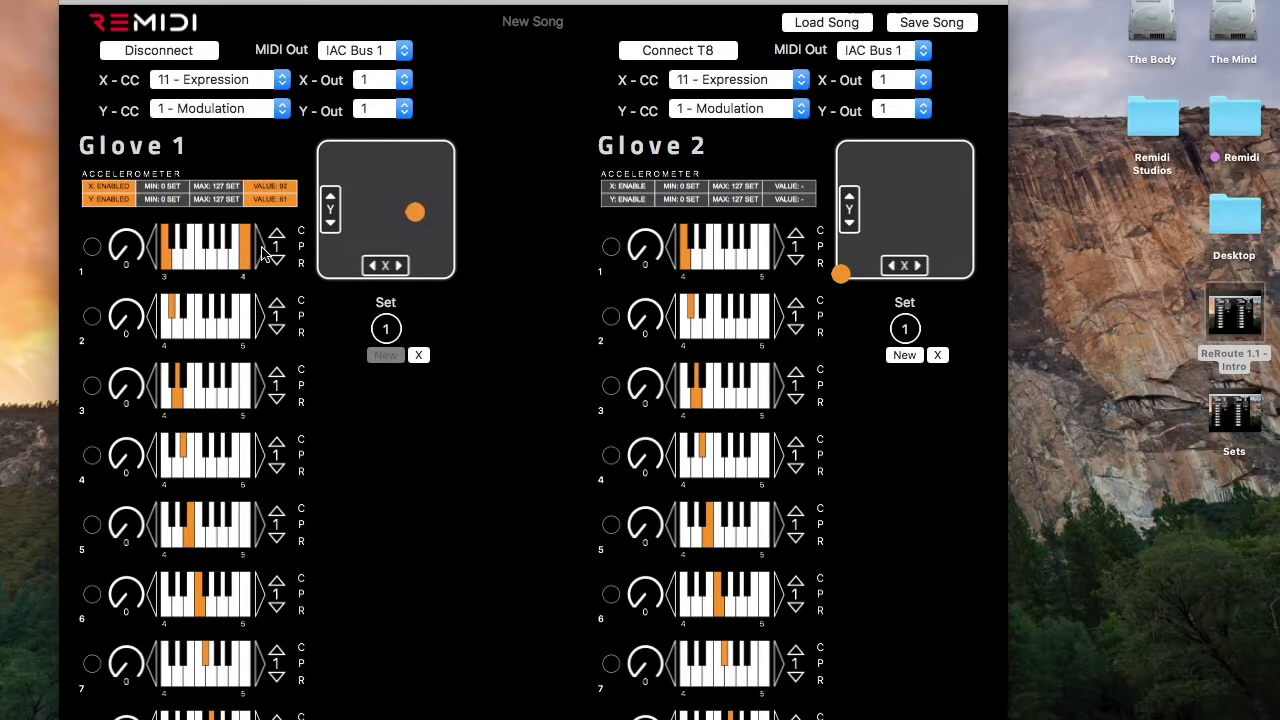
{"action": "left_click", "coordinate": [264, 252]}
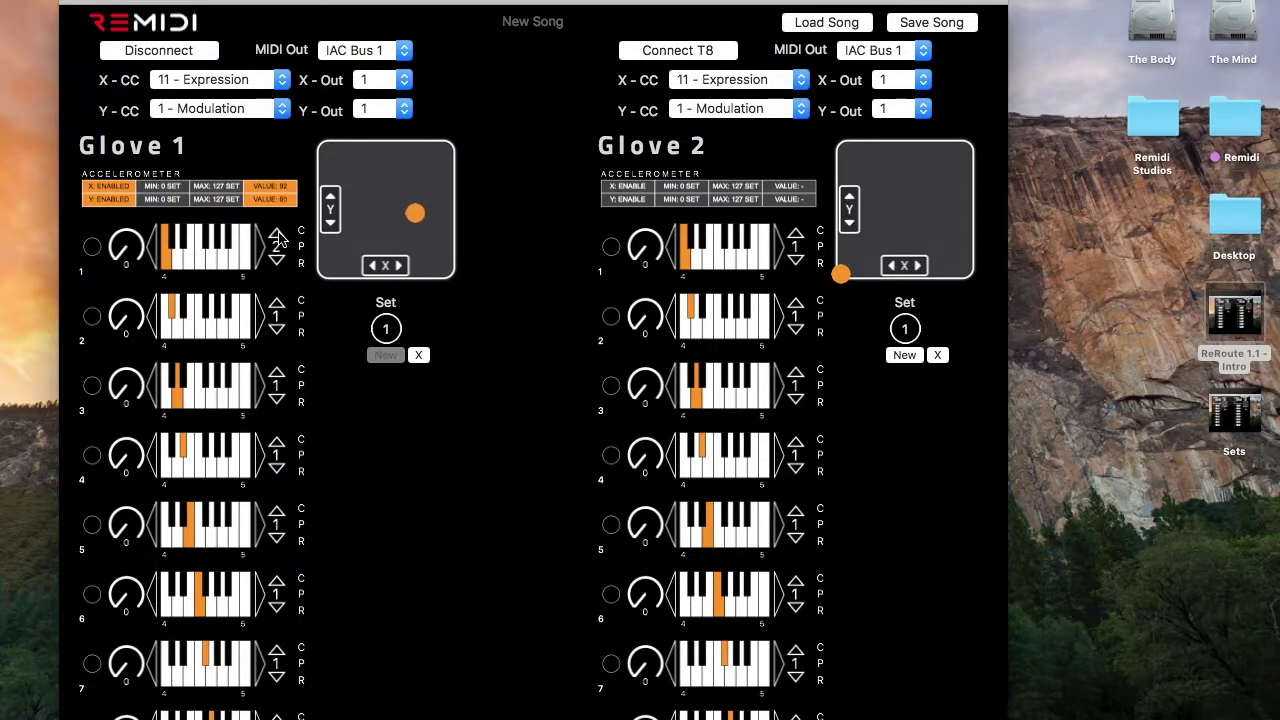
Step: Set the MIDI channel of Glove 1's rows 1 to 4 to 4 in Set 1
{"action": "left_click", "coordinate": [277, 236]}
{"action": "left_click", "coordinate": [278, 236]}
{"action": "left_click", "coordinate": [277, 302]}
{"action": "left_click", "coordinate": [277, 302]}
{"action": "left_click", "coordinate": [277, 302]}
{"action": "left_click", "coordinate": [278, 236]}
{"action": "left_click", "coordinate": [278, 236]}
{"action": "left_click", "coordinate": [277, 372]}
{"action": "left_click", "coordinate": [277, 372]}
{"action": "left_click", "coordinate": [277, 372]}
Step: In Glove 1's Set 2, set the MIDI channel of rows 1 to 4 to 3 and enable the X accelerometer axis
{"action": "left_click", "coordinate": [386, 330]}
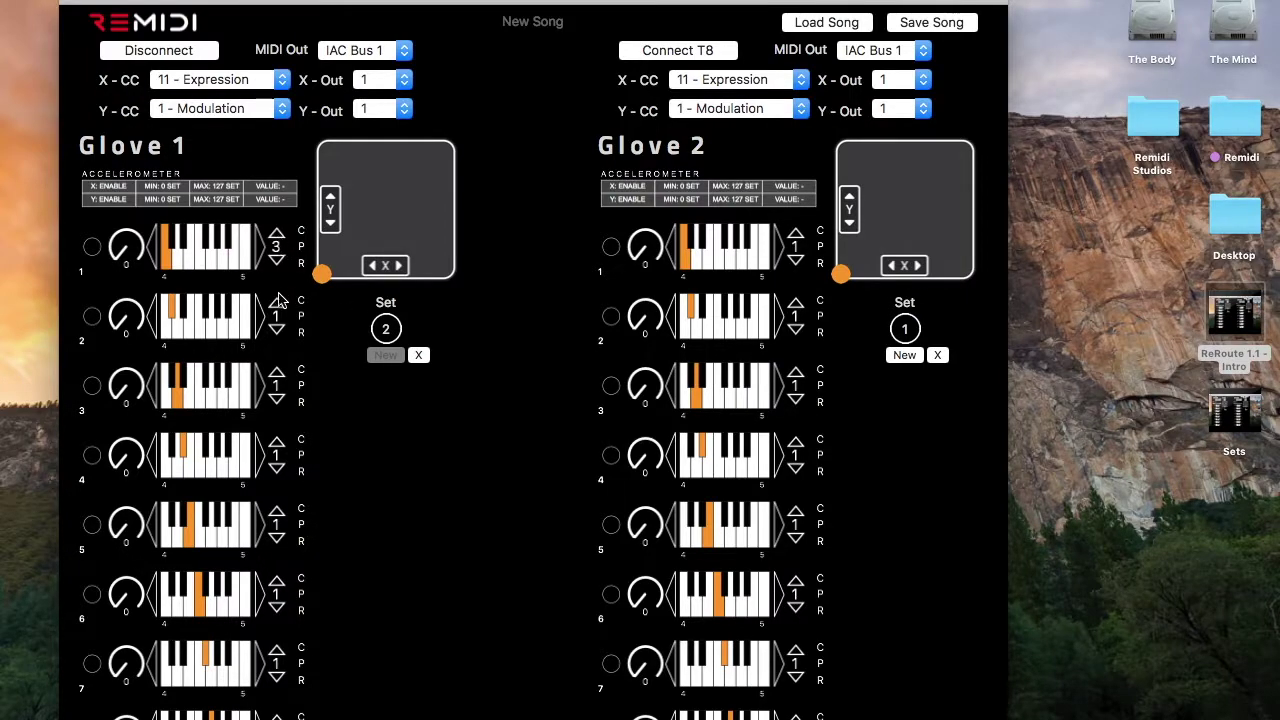
{"action": "left_click", "coordinate": [277, 329]}
{"action": "left_click", "coordinate": [277, 373]}
{"action": "left_click", "coordinate": [277, 442]}
{"action": "left_click", "coordinate": [277, 442]}
{"action": "left_click", "coordinate": [122, 188]}
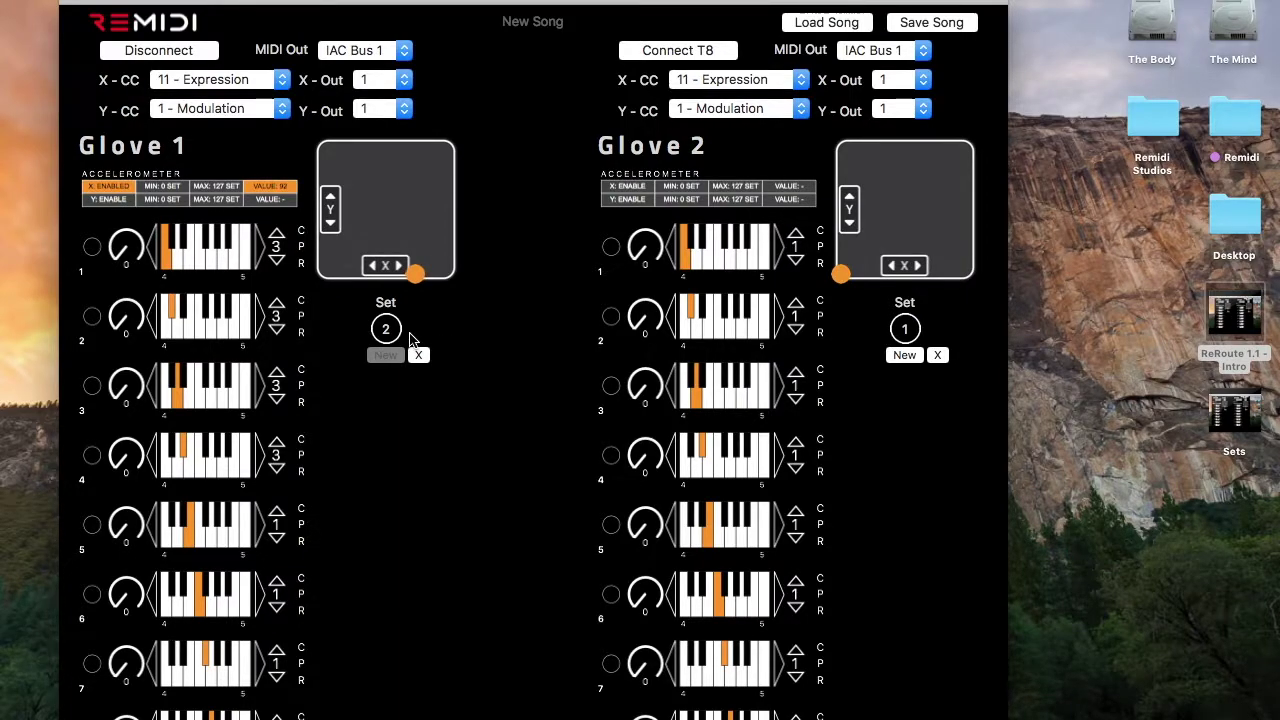
Step: Toggle Glove 1's X and Y accelerometer axes off and on in Set 1, ending with only X enabled
{"action": "left_click", "coordinate": [110, 201]}
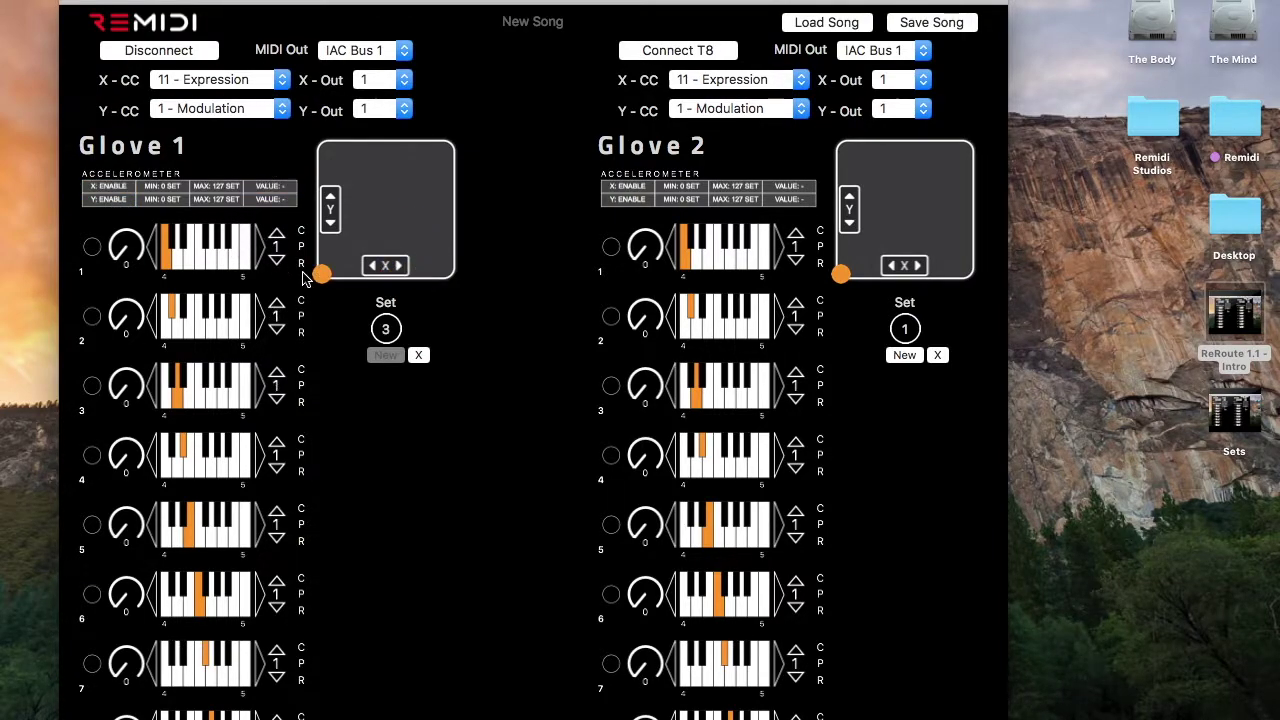
{"action": "left_click", "coordinate": [117, 201]}
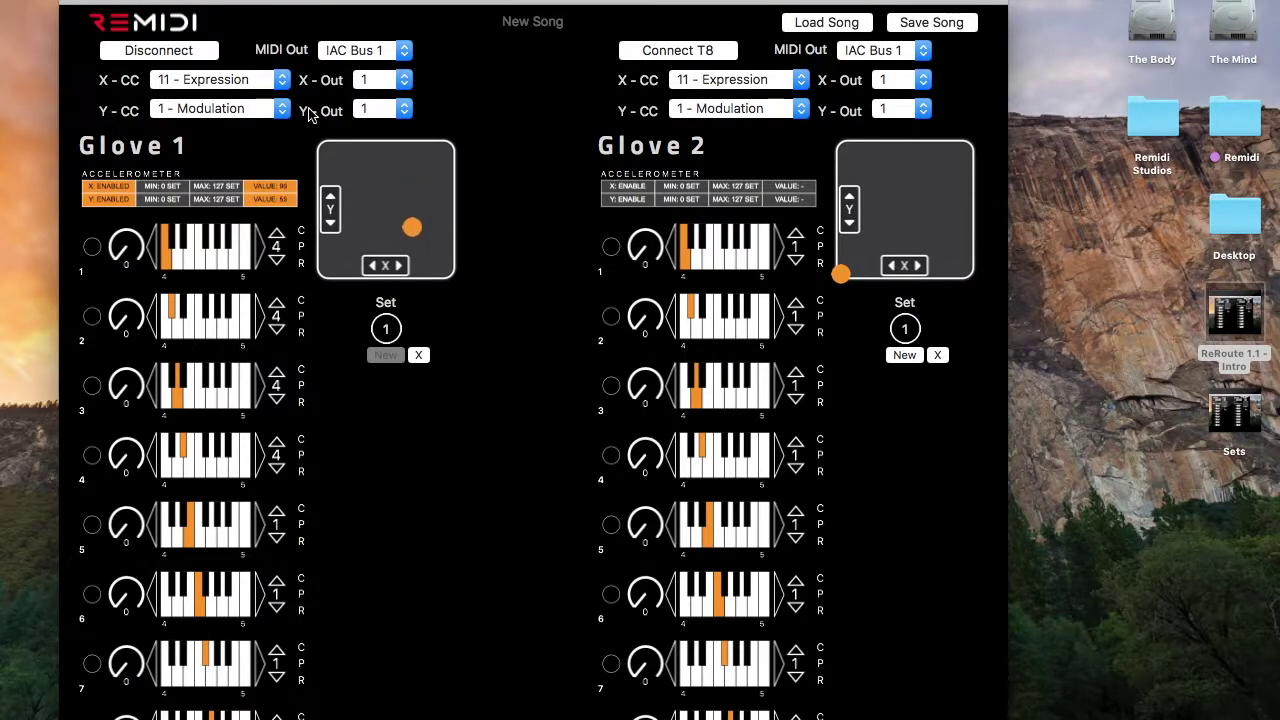
{"action": "left_click", "coordinate": [112, 200]}
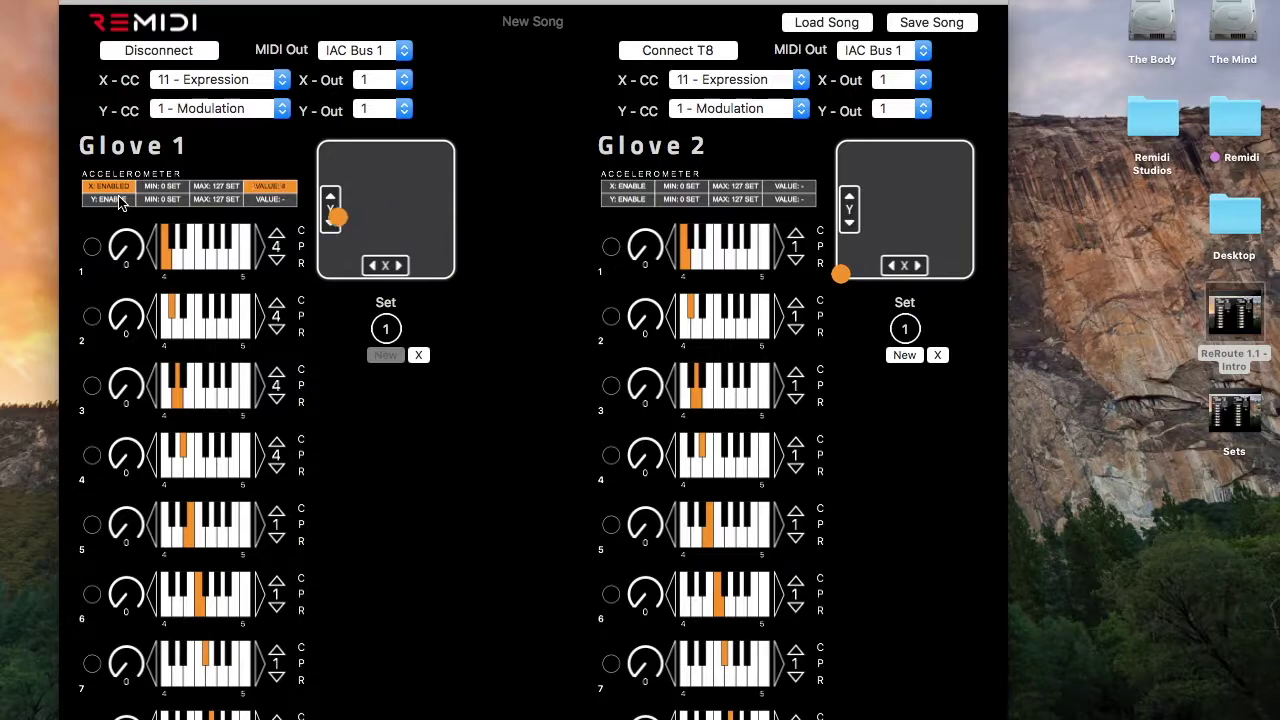
{"action": "left_click", "coordinate": [117, 190]}
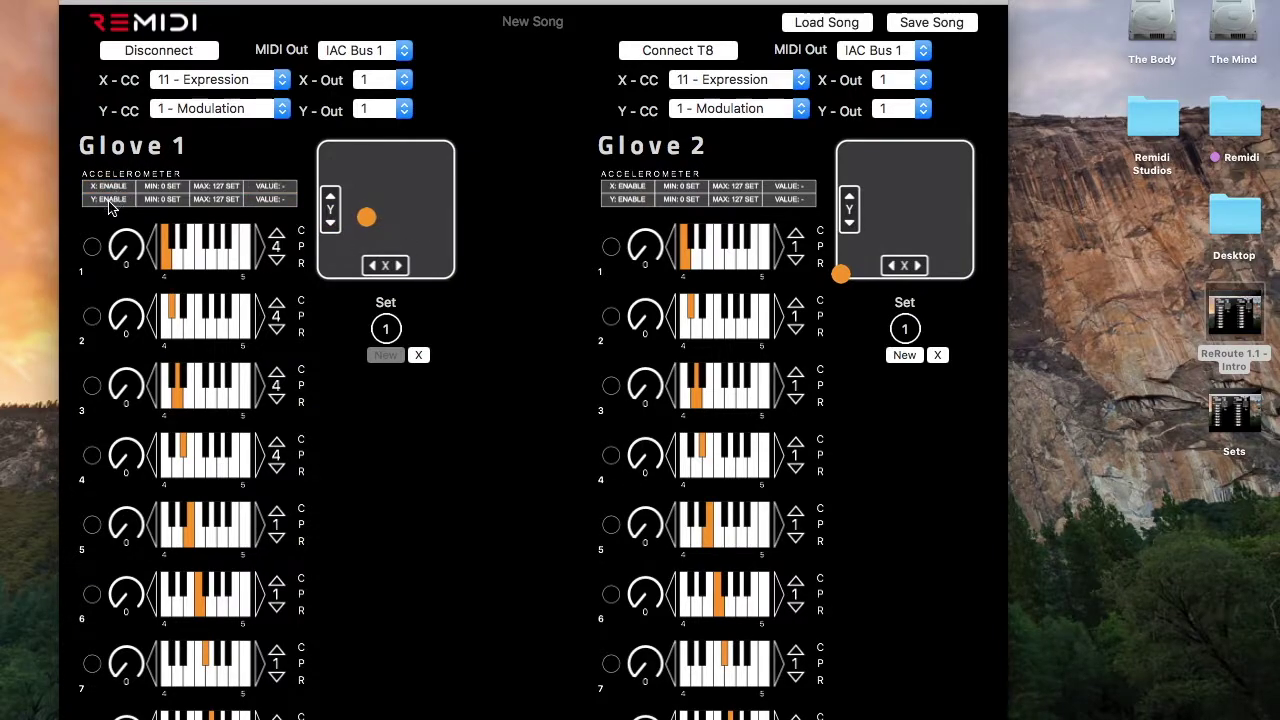
{"action": "left_click", "coordinate": [110, 200]}
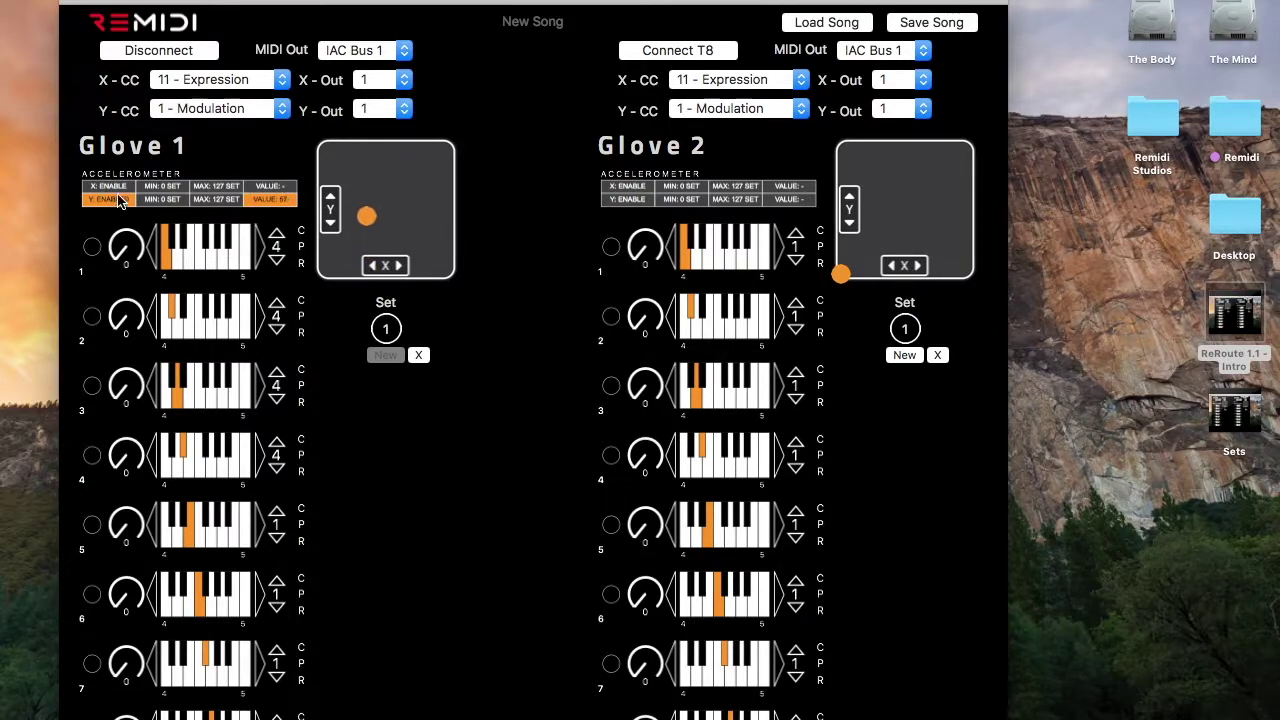
{"action": "left_click", "coordinate": [116, 188]}
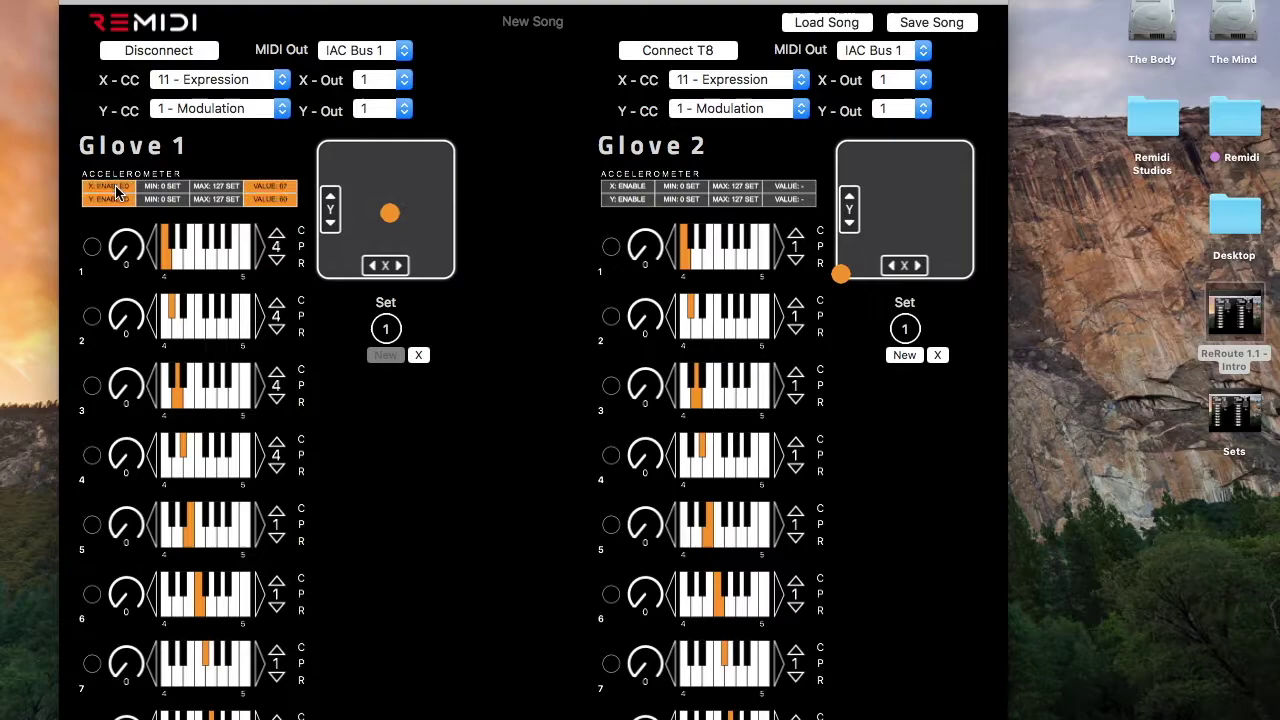
{"action": "left_click", "coordinate": [106, 199]}
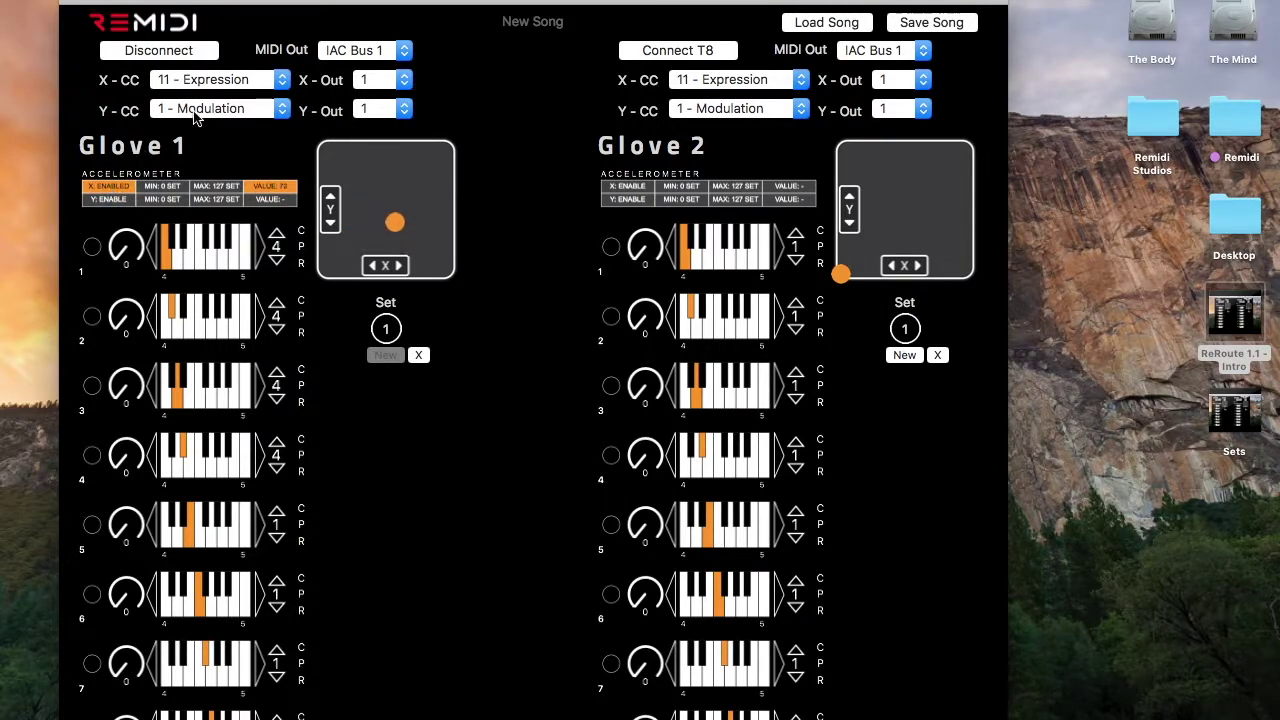
Step: Switch Glove 1's X-CC in Set 1 to 1 - Modulation and back to 11 - Expression, twice
{"action": "left_click", "coordinate": [244, 81]}
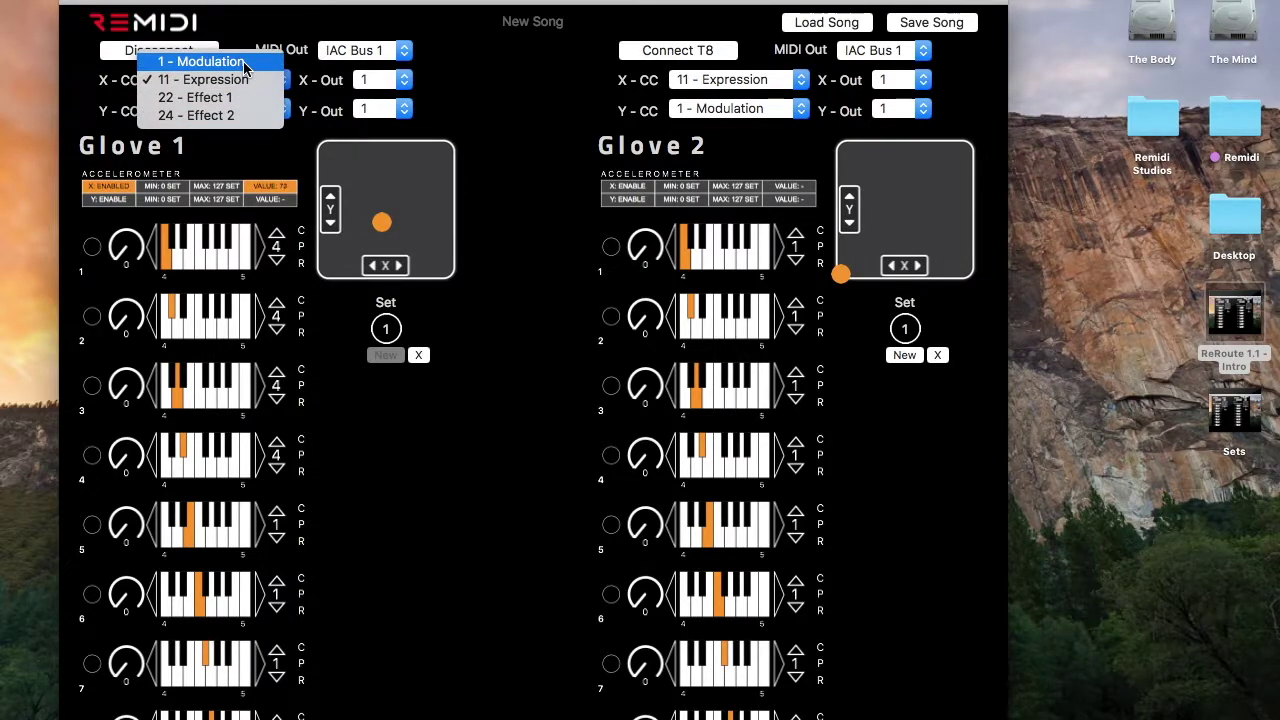
{"action": "left_click", "coordinate": [244, 63]}
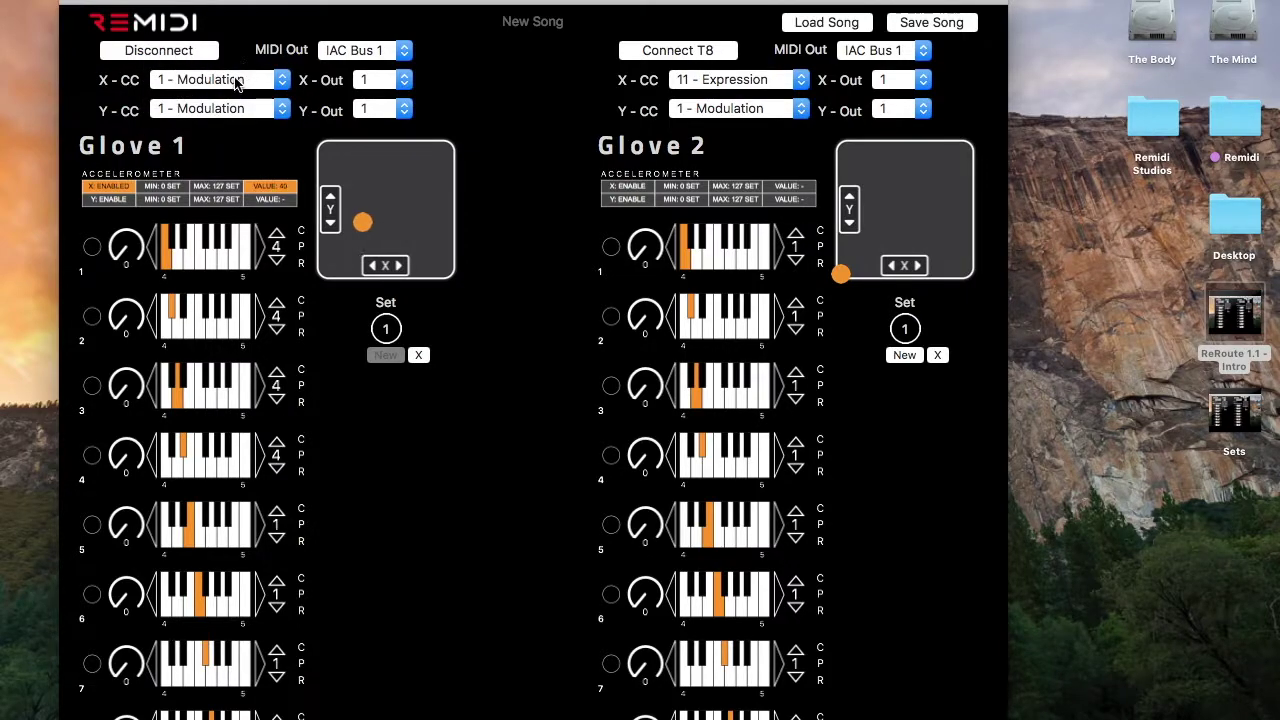
{"action": "left_click", "coordinate": [237, 88]}
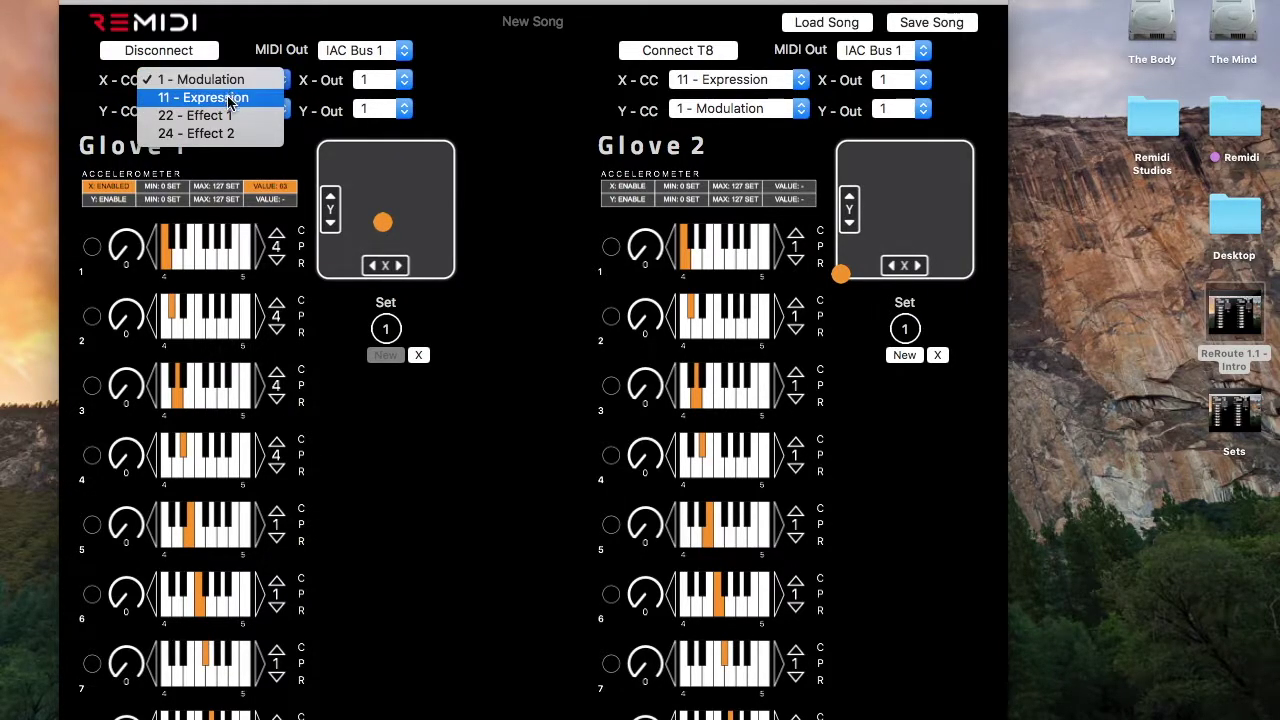
{"action": "left_click", "coordinate": [238, 97]}
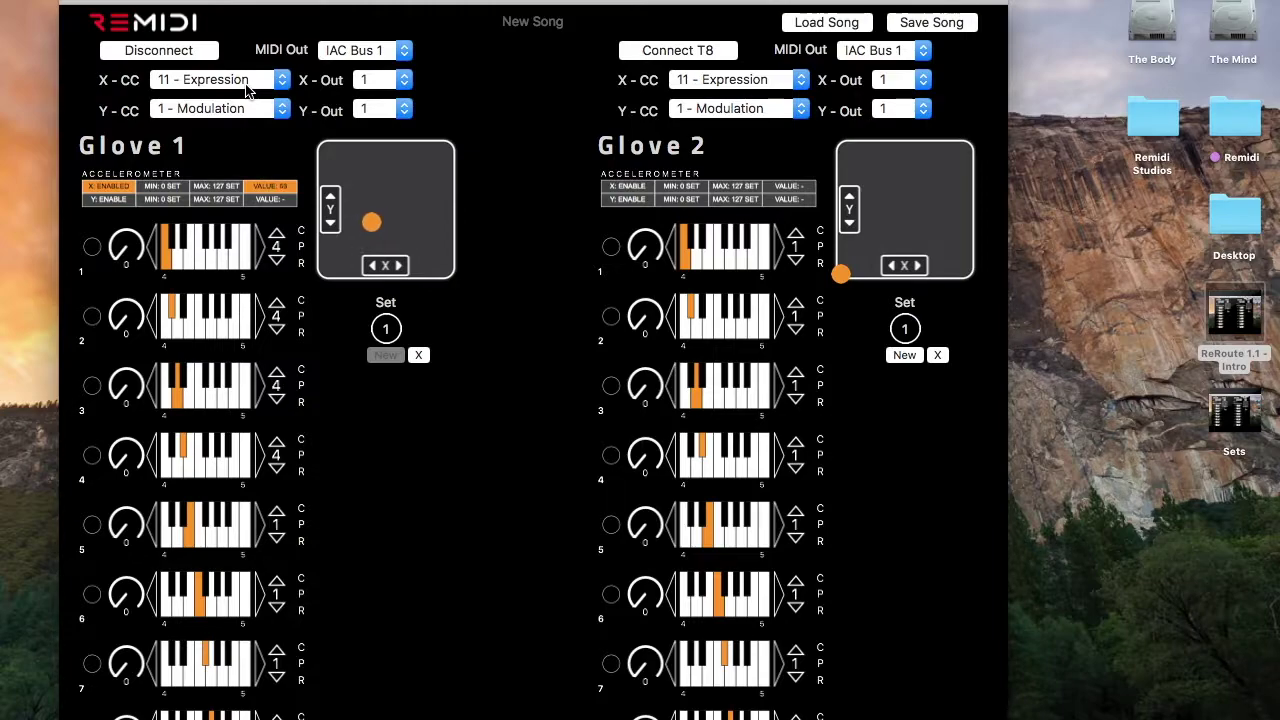
{"action": "left_click", "coordinate": [247, 90]}
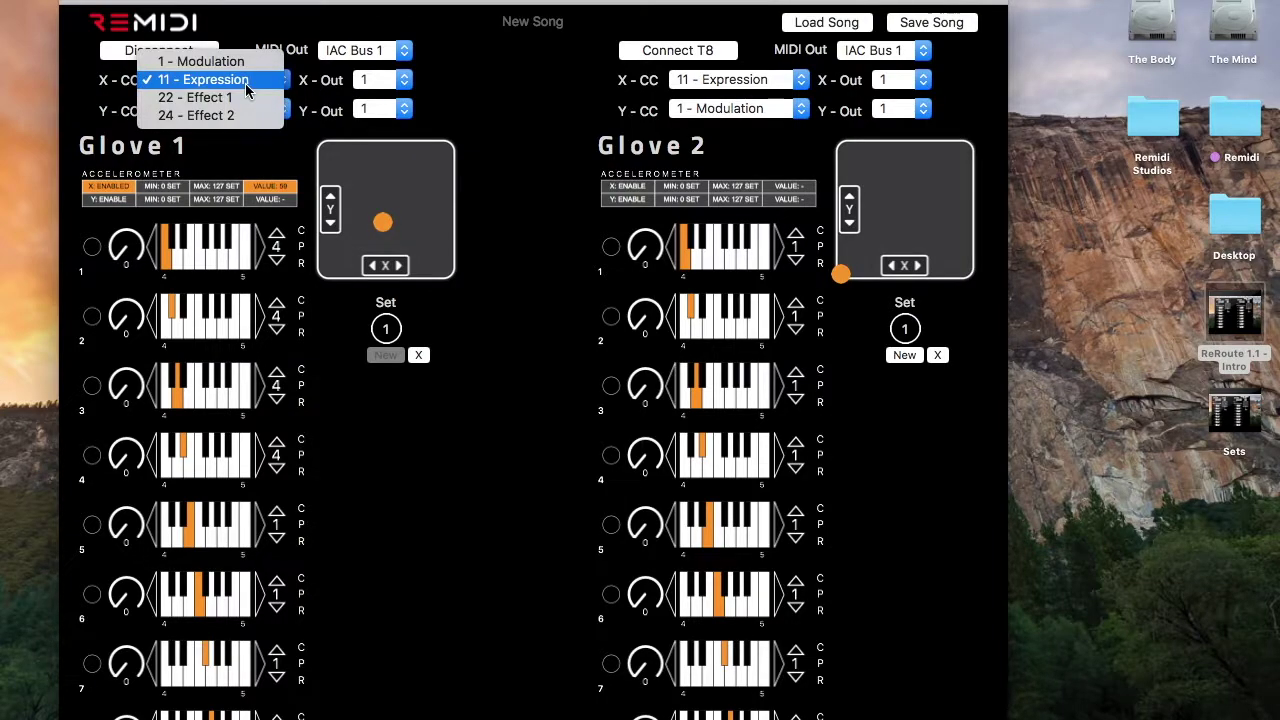
{"action": "left_click", "coordinate": [256, 61]}
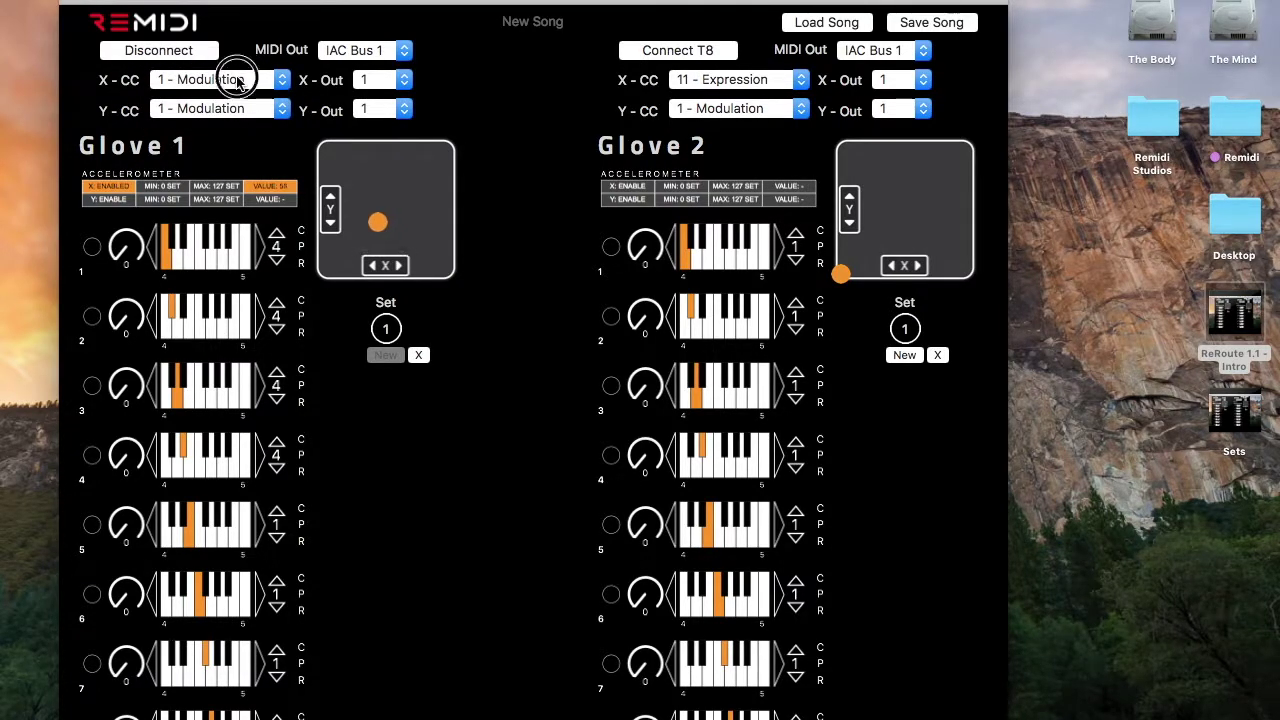
{"action": "left_click", "coordinate": [240, 80]}
{"action": "left_click", "coordinate": [226, 95]}
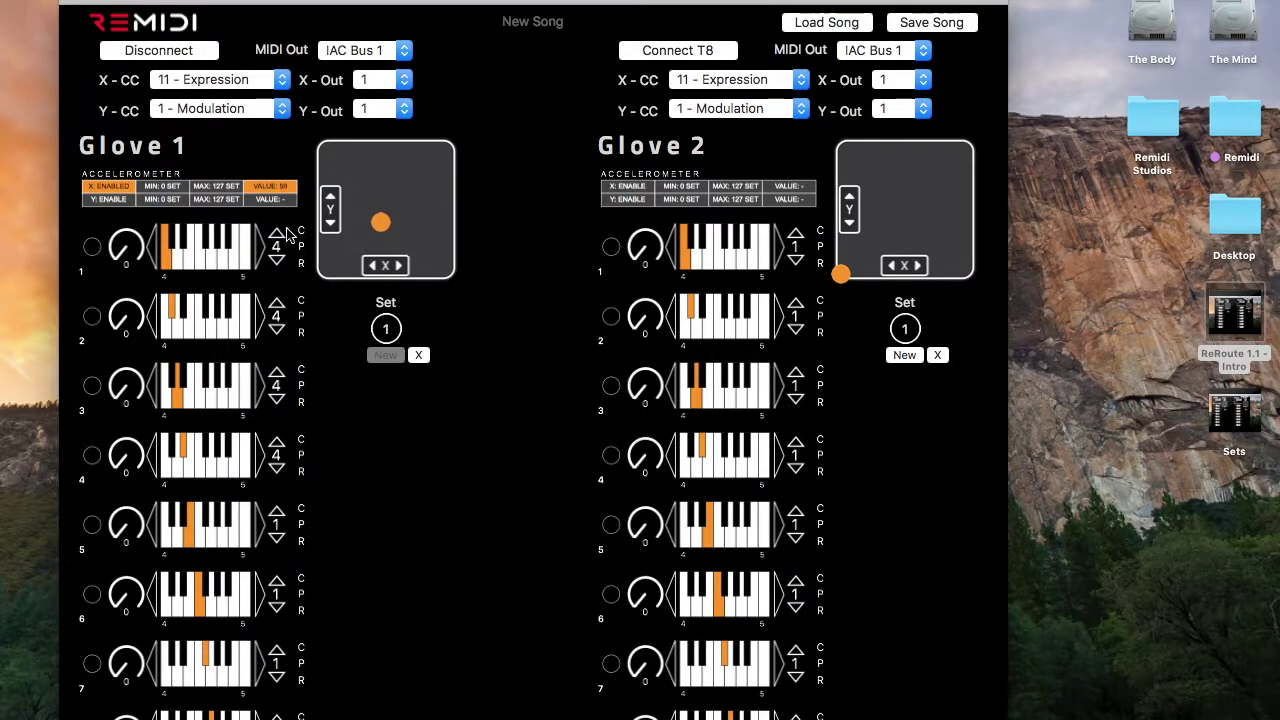
Step: Set both the X-Out and Y-Out channels of Glove 1 to 4 in Set 1
{"action": "left_click", "coordinate": [404, 86]}
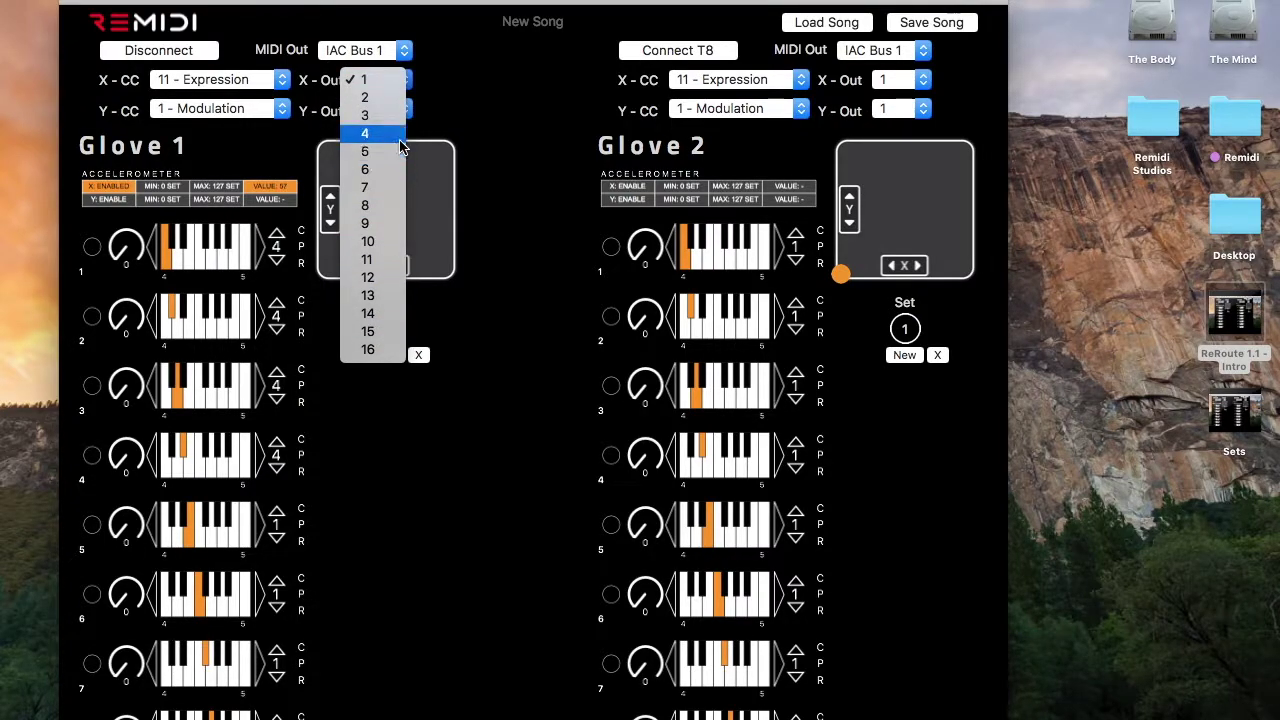
{"action": "left_click", "coordinate": [398, 134]}
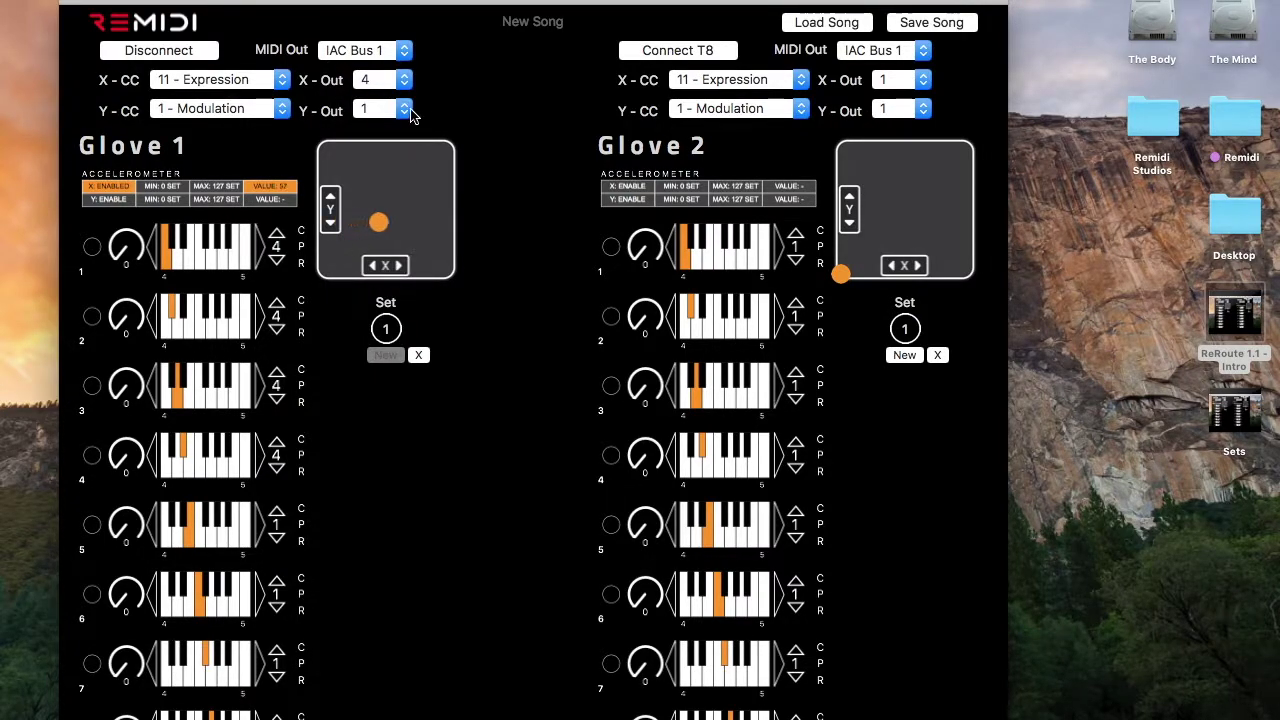
{"action": "left_click", "coordinate": [405, 112]}
{"action": "left_click", "coordinate": [378, 162]}
Step: Set the MIDI channel of Glove 1's rows 5 to 8 to 4 in Set 1 and enable the Y accelerometer axis
{"action": "left_click", "coordinate": [279, 509]}
{"action": "left_click", "coordinate": [278, 583]}
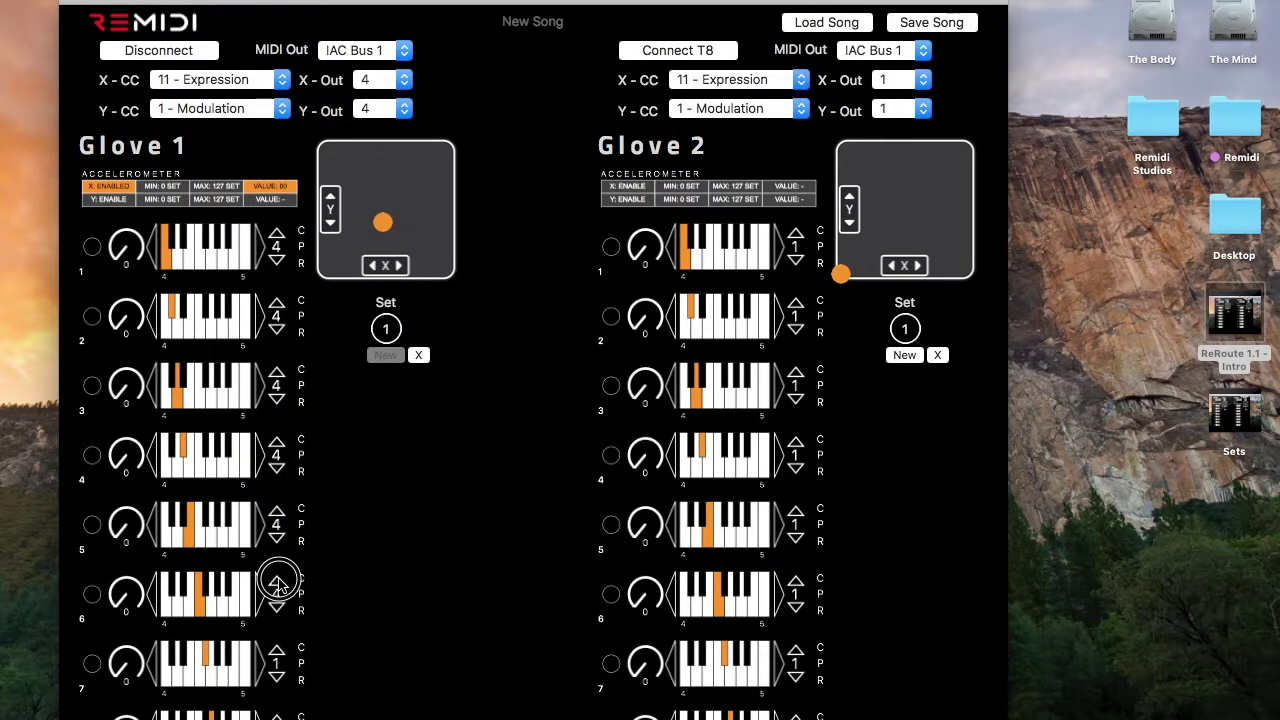
{"action": "left_click", "coordinate": [278, 649]}
{"action": "left_click", "coordinate": [278, 716]}
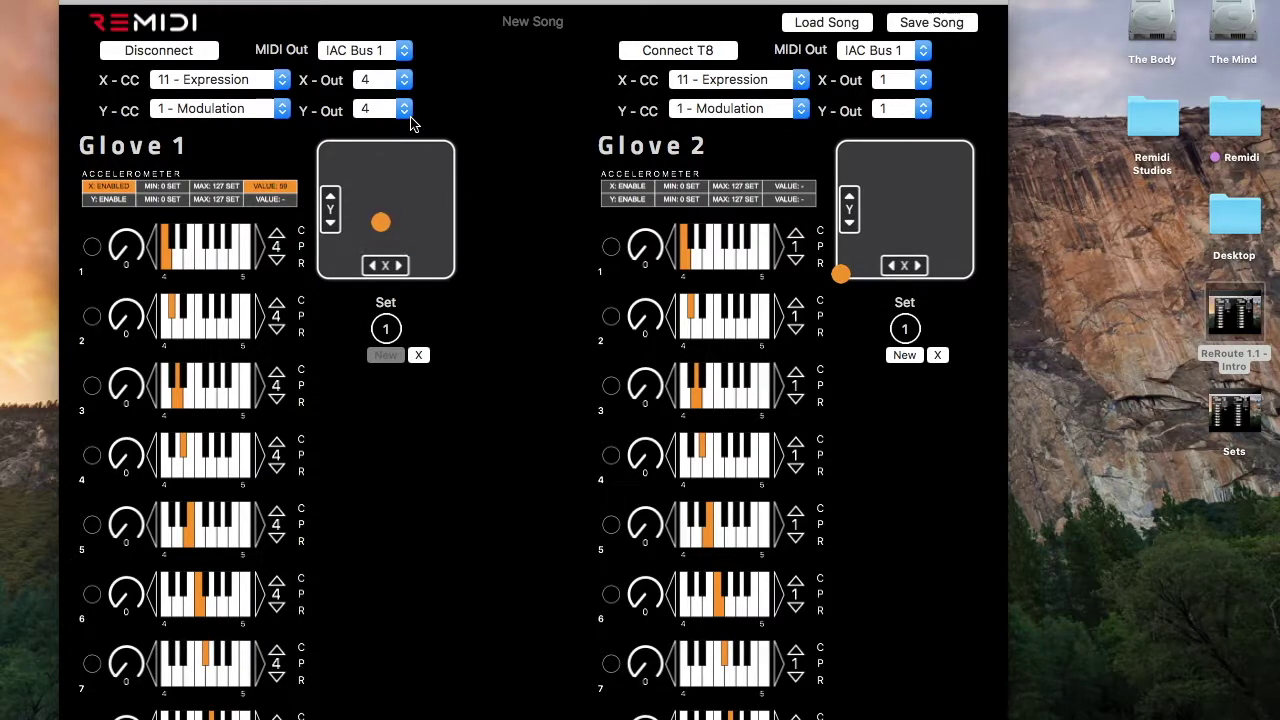
{"action": "left_click", "coordinate": [115, 201]}
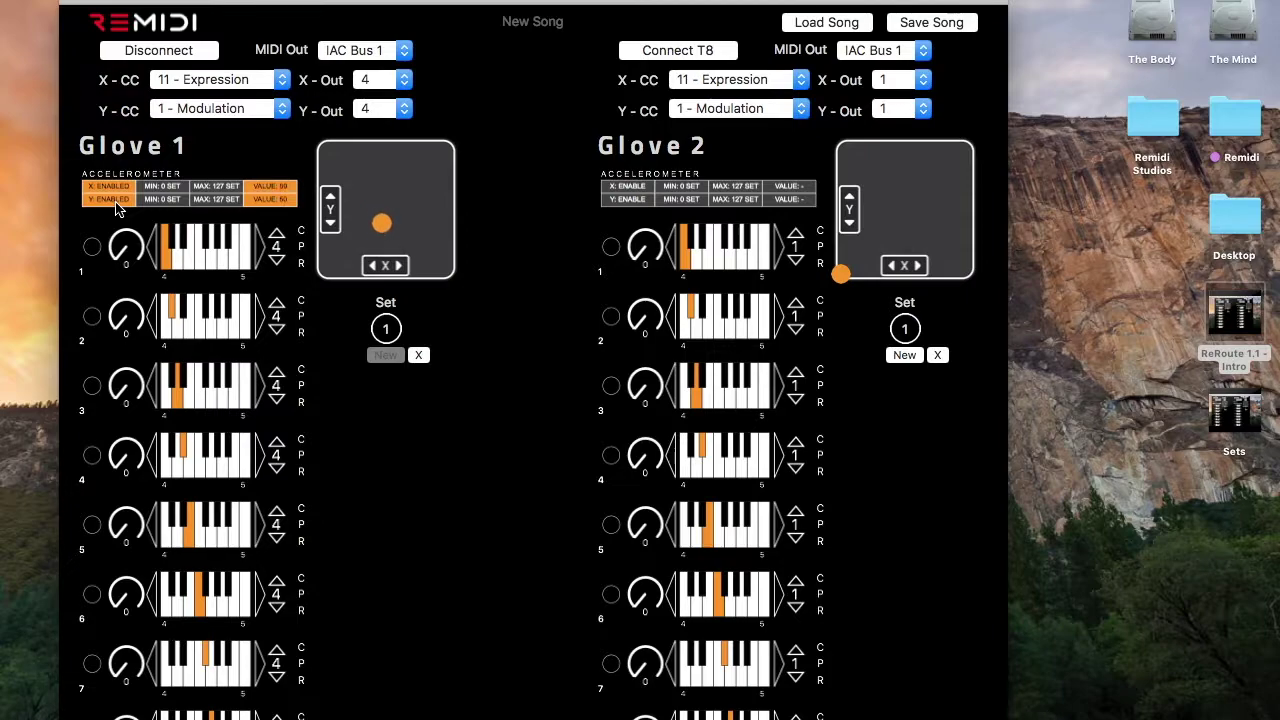
{"action": "left_click", "coordinate": [115, 201]}
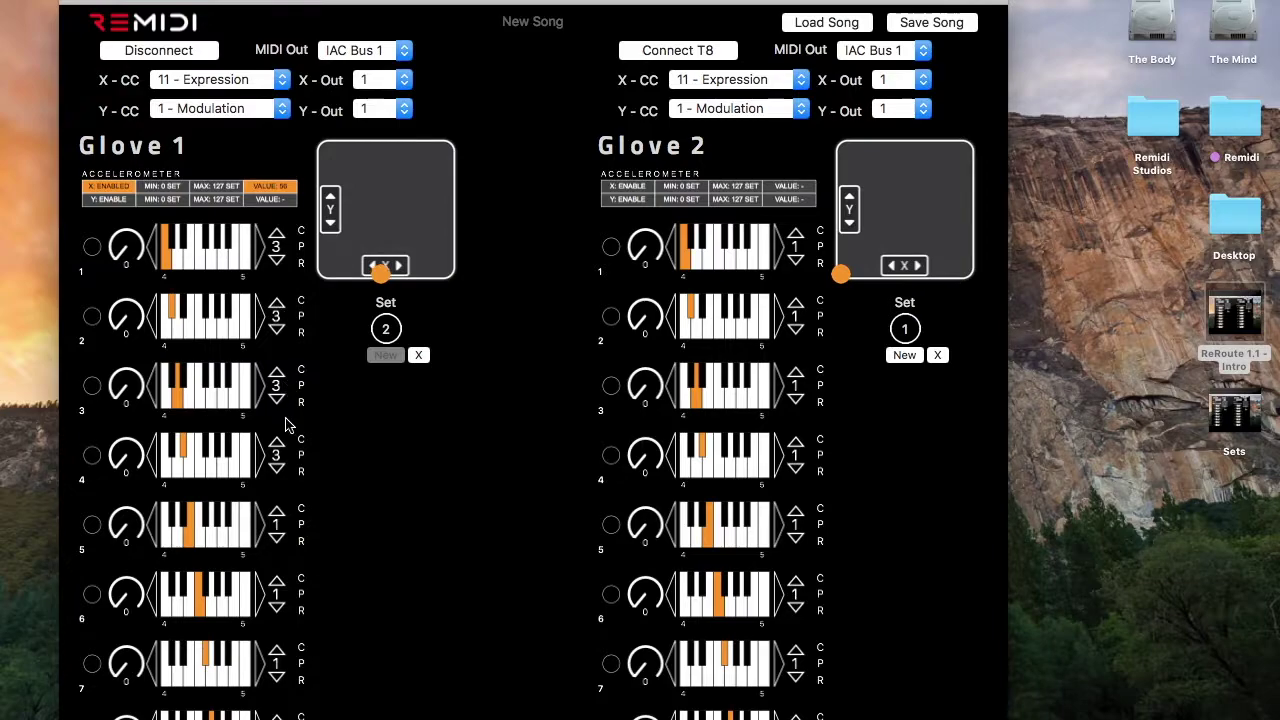
Step: In Glove 1's Set 2, set the MIDI channel of rows 5 to 8 to 3
{"action": "left_click", "coordinate": [277, 509]}
{"action": "left_click", "coordinate": [277, 509]}
{"action": "left_click", "coordinate": [277, 581]}
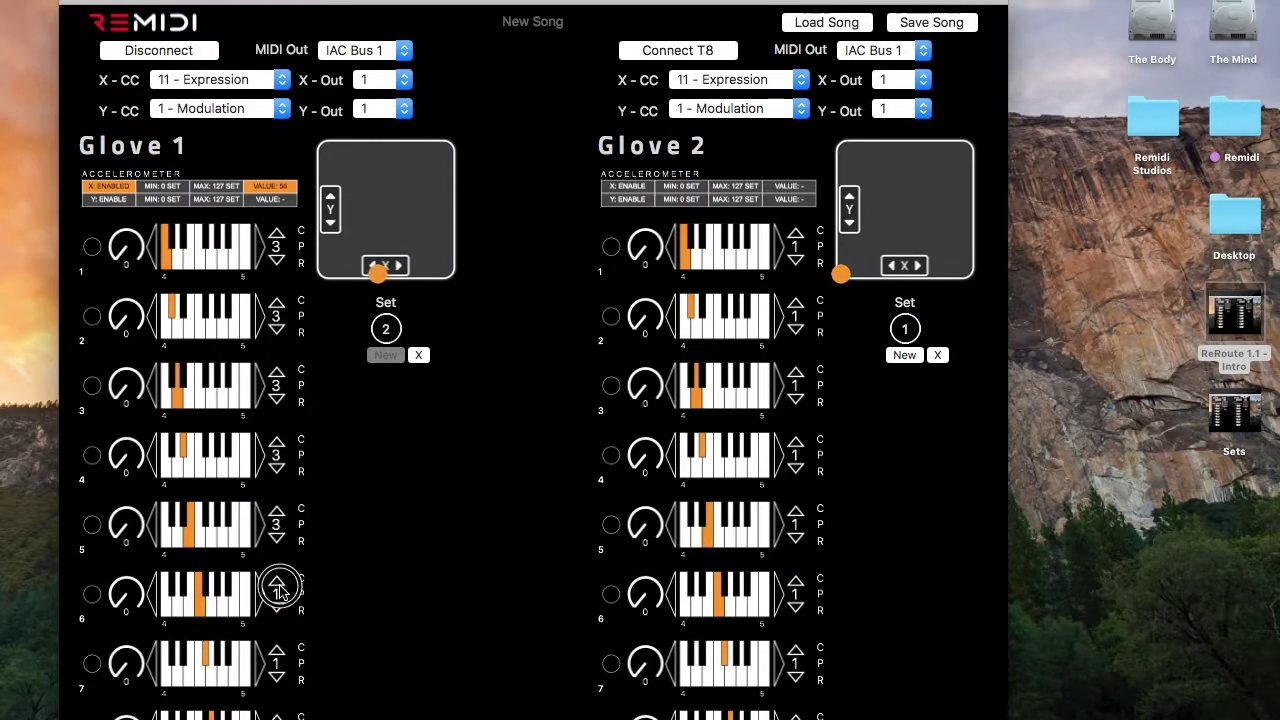
{"action": "left_click", "coordinate": [277, 581]}
{"action": "left_click", "coordinate": [277, 651]}
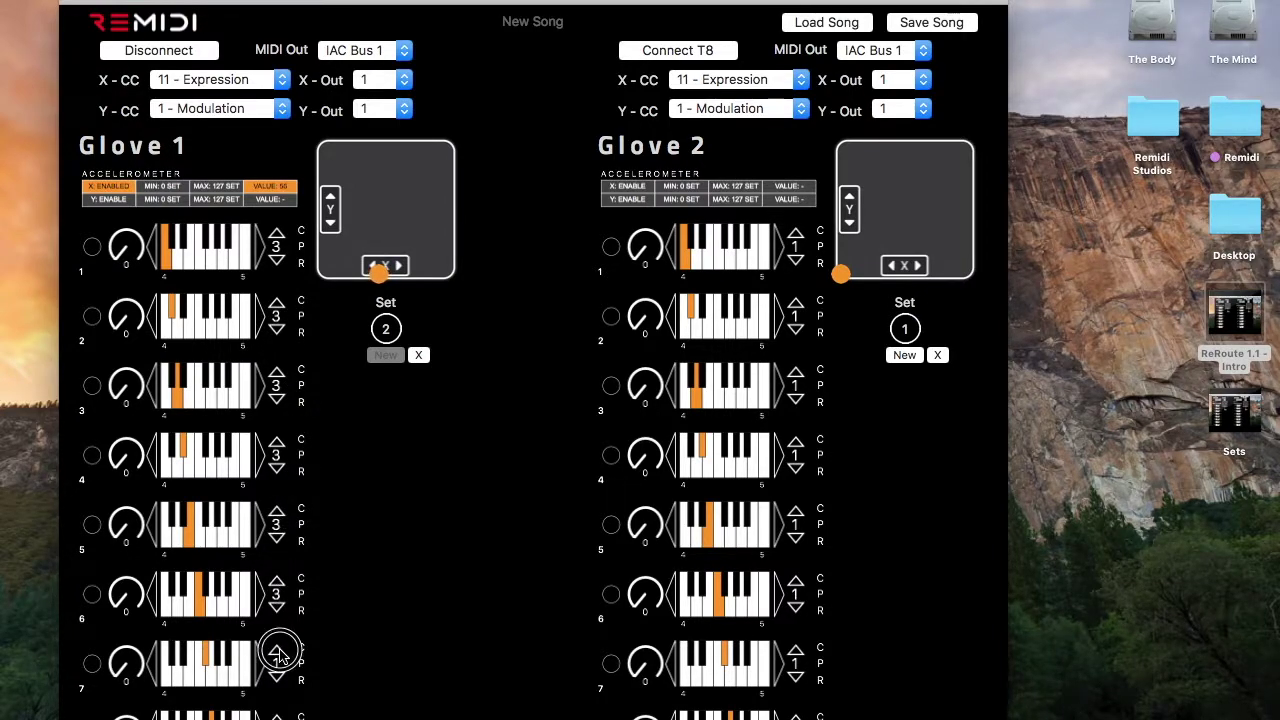
{"action": "left_click", "coordinate": [277, 651]}
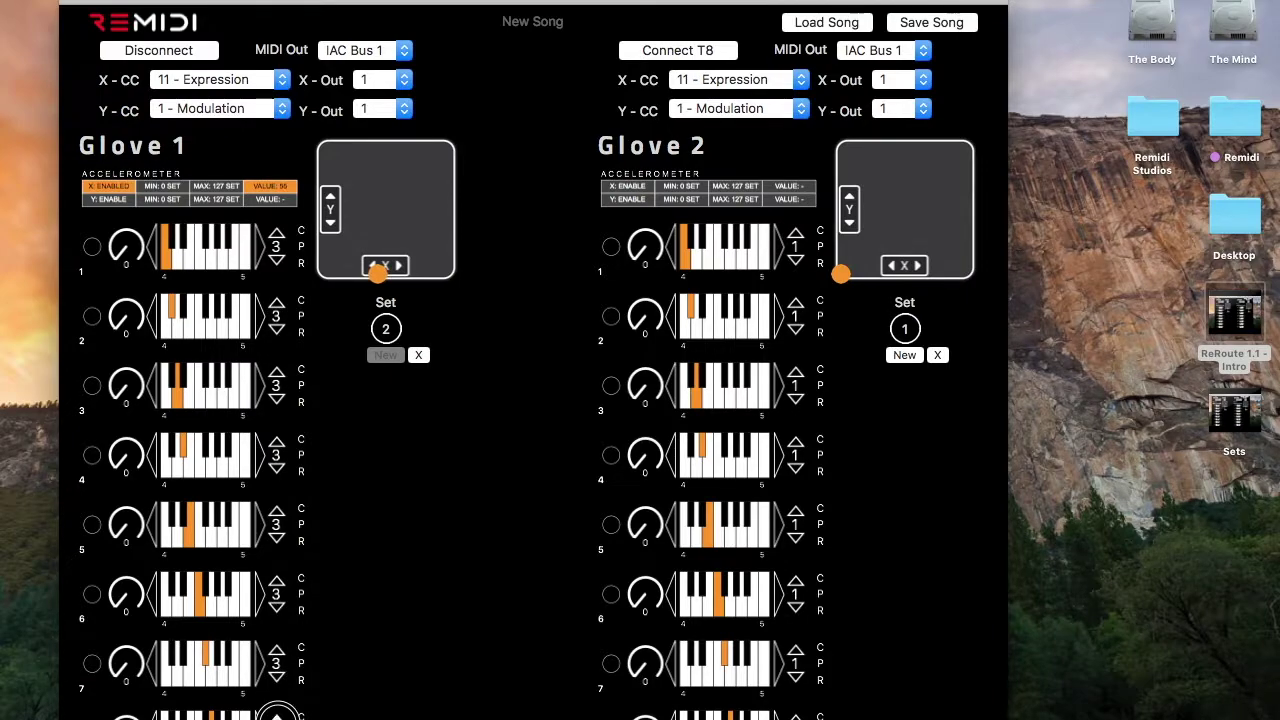
Step: Set both the X-Out and Y-Out channels of Glove 1 to 3 in Set 2
{"action": "left_click", "coordinate": [397, 81]}
{"action": "left_click", "coordinate": [390, 115]}
{"action": "left_click", "coordinate": [403, 110]}
{"action": "left_click", "coordinate": [391, 147]}
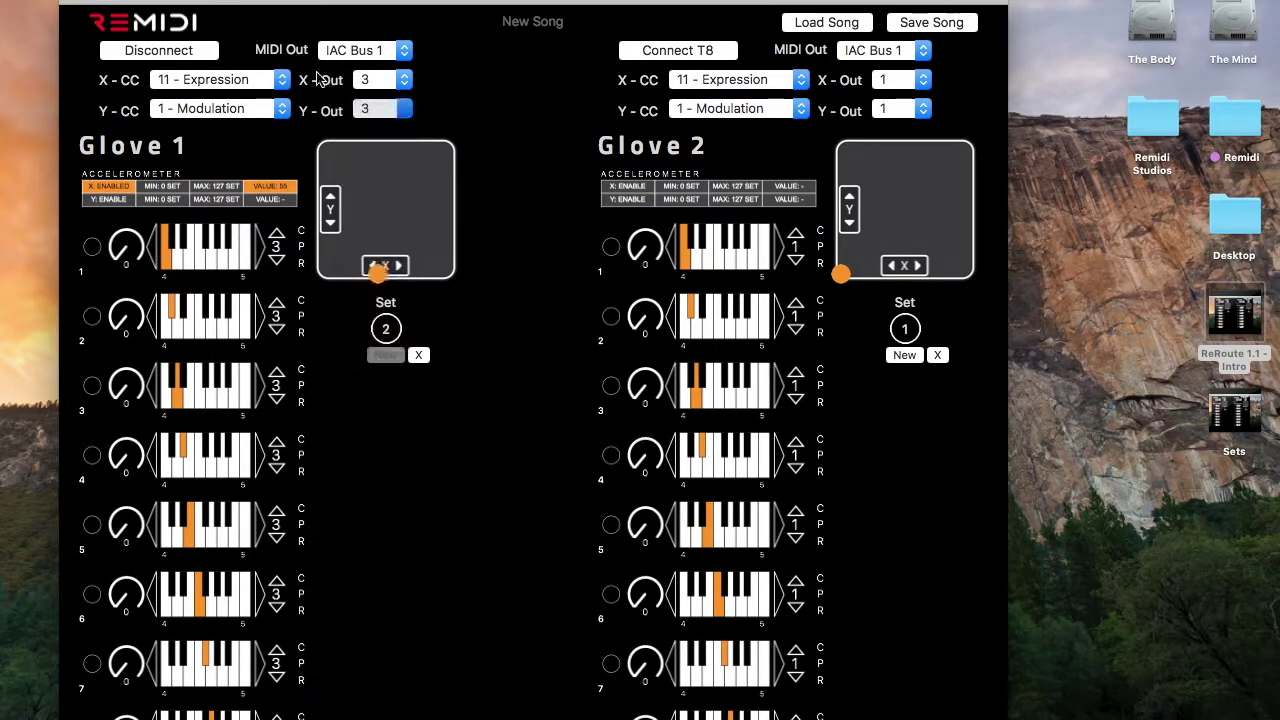
Step: Assign Set 2's X-CC to 22 - Effect 1 and Y-CC to 24 - Effect 2 on Glove 1, and enable the Y accelerometer axis
{"action": "left_click", "coordinate": [281, 79]}
{"action": "left_click", "coordinate": [246, 97]}
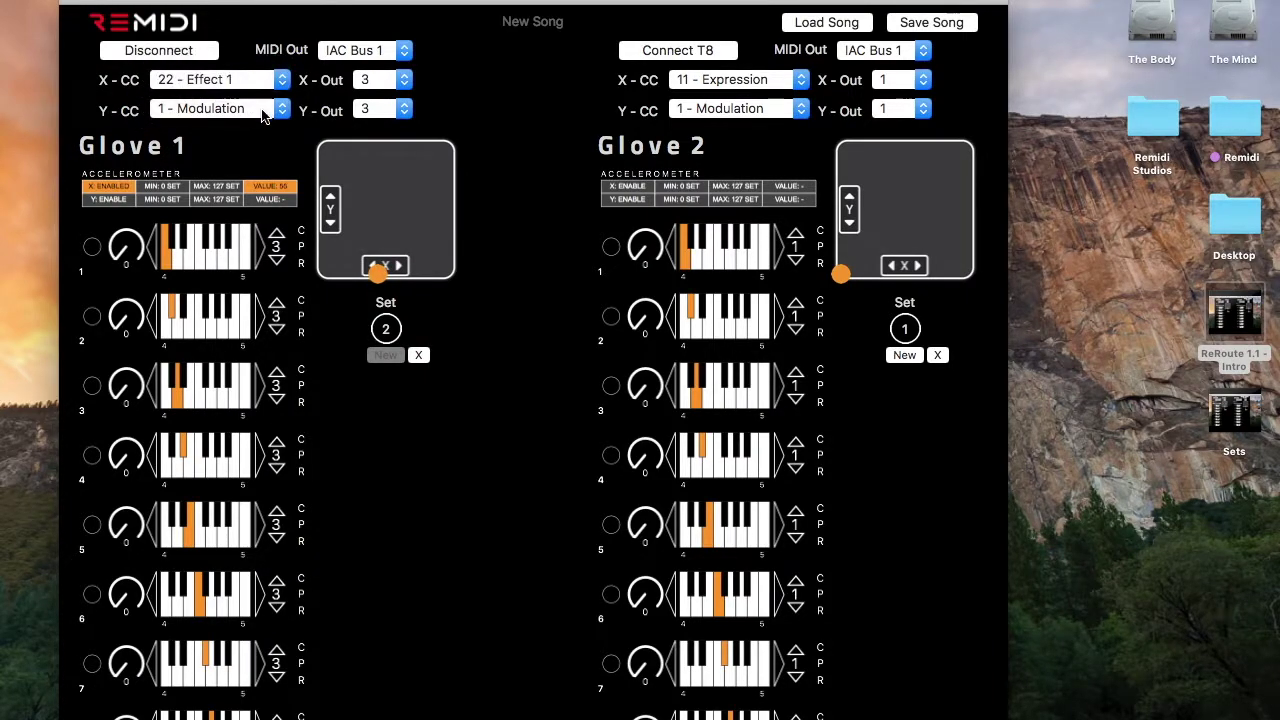
{"action": "left_click", "coordinate": [273, 111]}
{"action": "left_click", "coordinate": [240, 163]}
{"action": "left_click", "coordinate": [110, 199]}
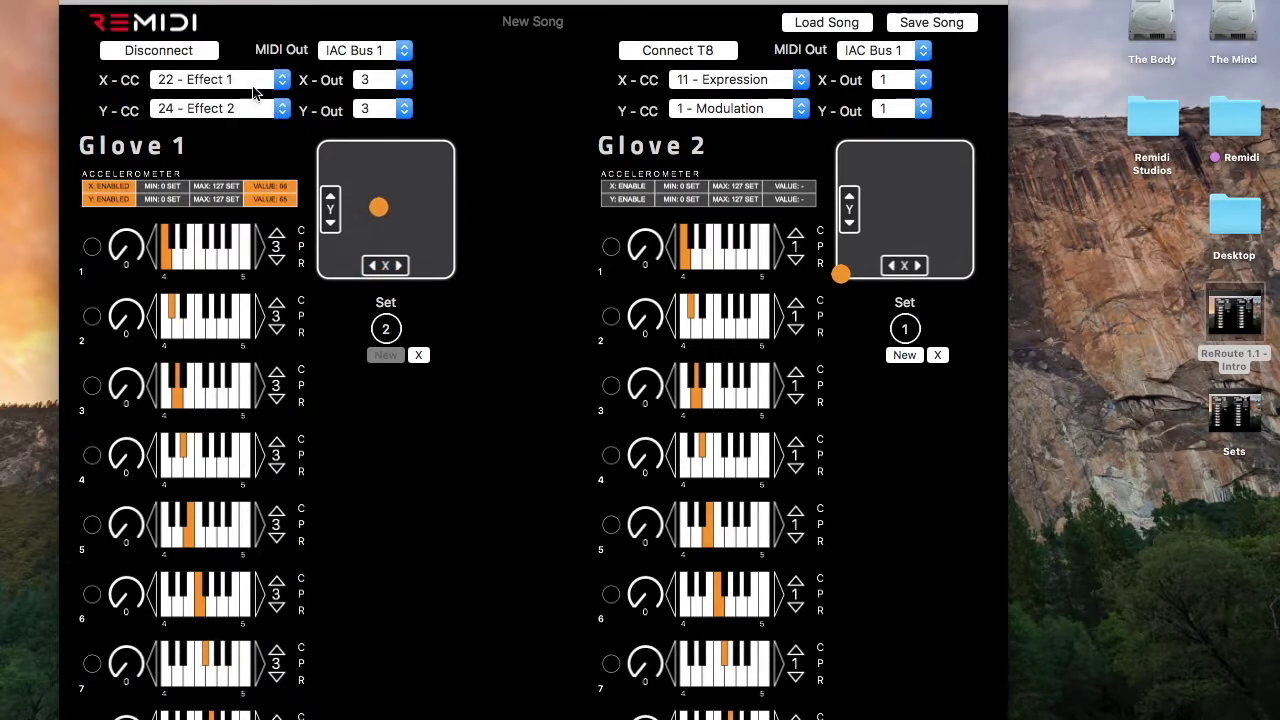